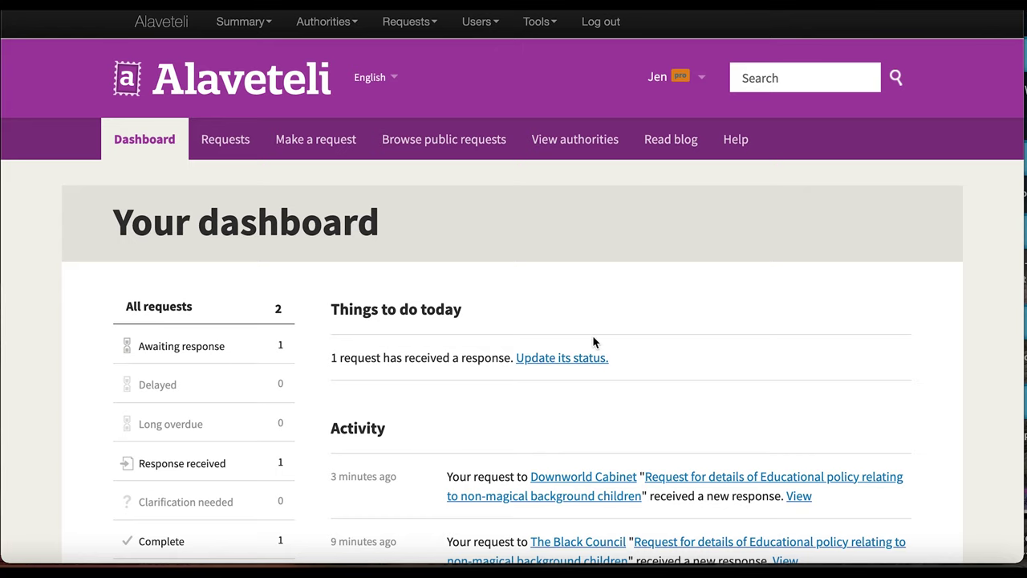
# Open the dashboard request that needs a status update and read The White Council's response
pyautogui.scroll(-2, 592, 335)
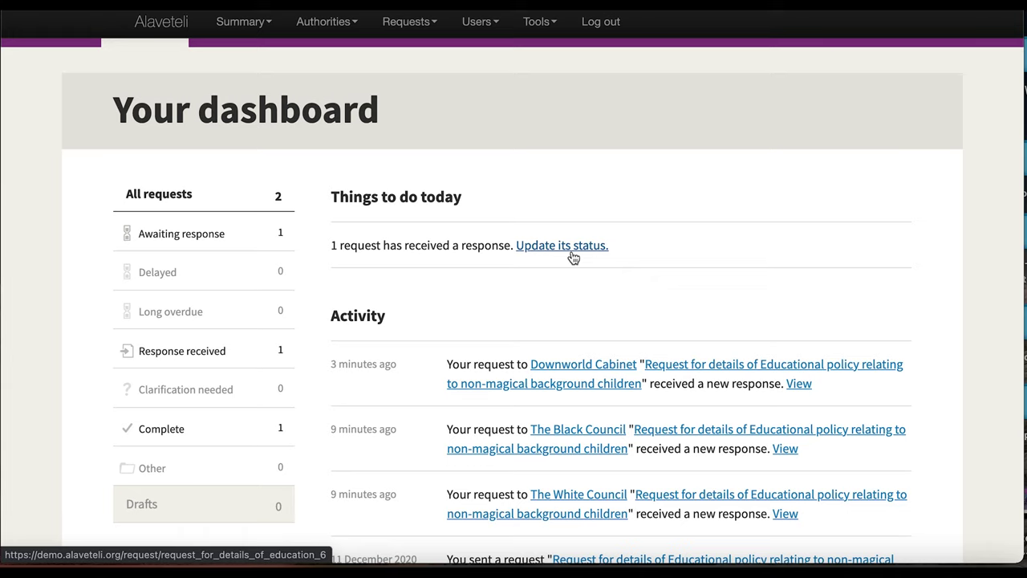
pyautogui.click(536, 252)
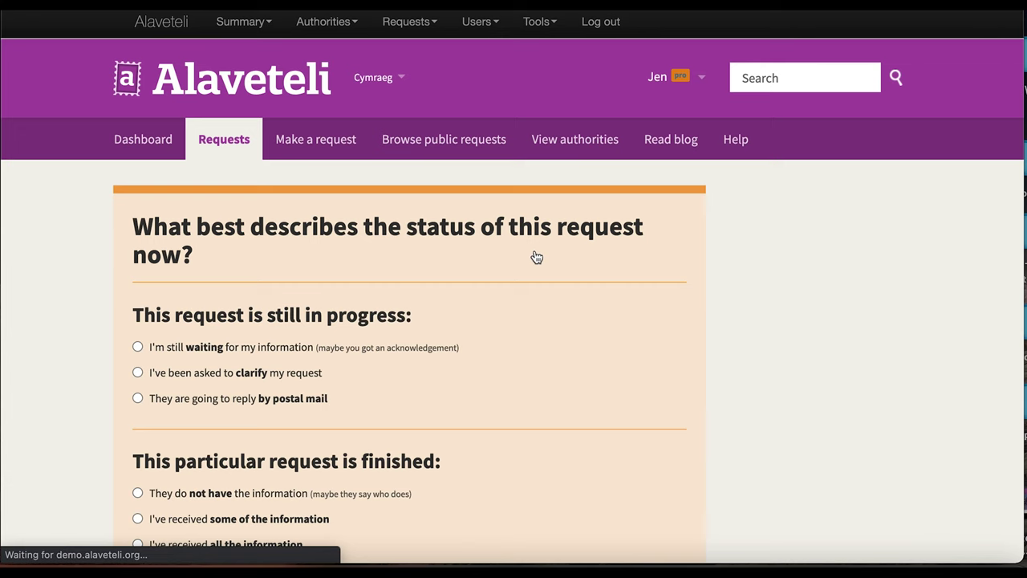
pyautogui.scroll(-8, 527, 288)
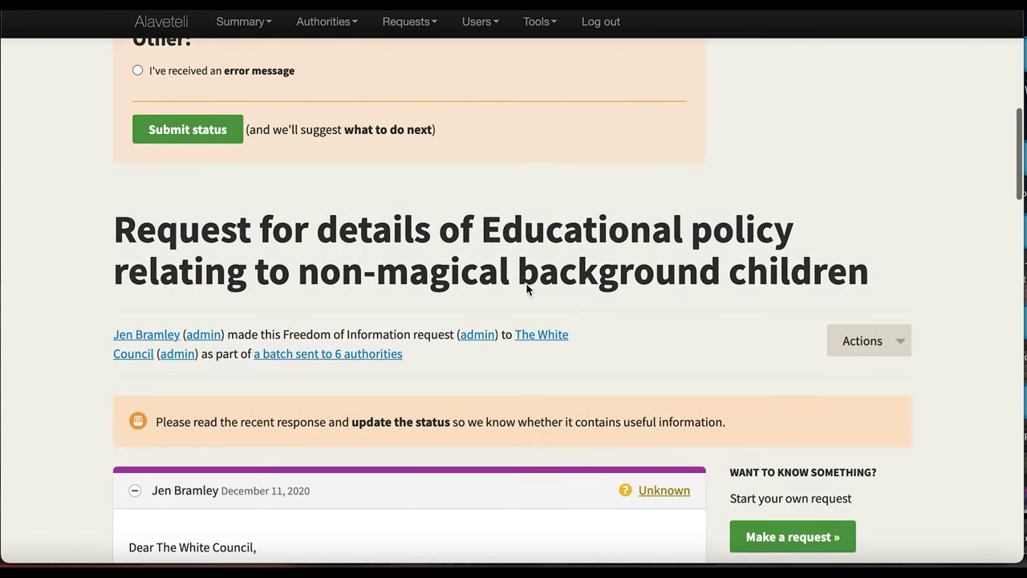
pyautogui.scroll(-3, 527, 289)
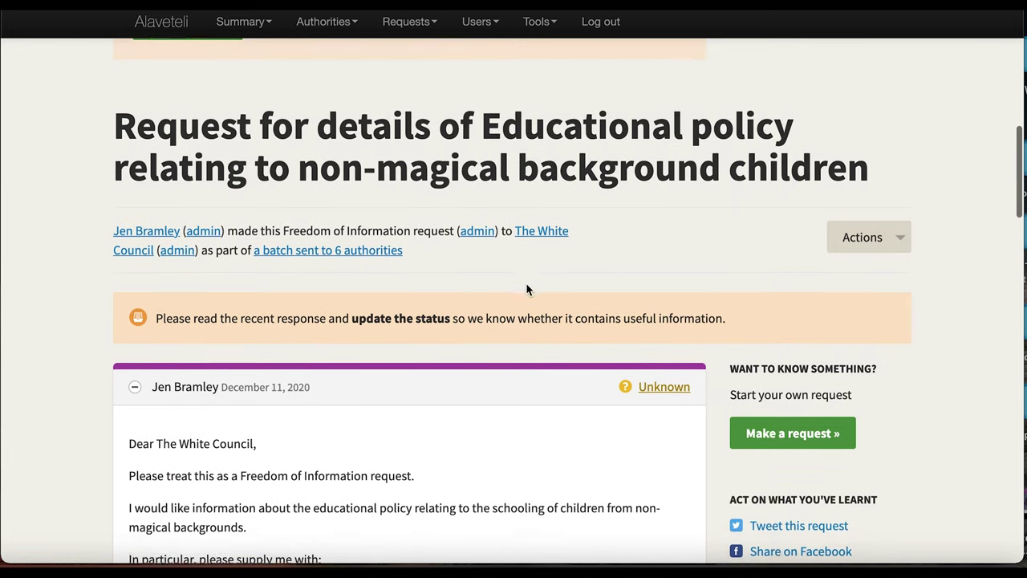
pyautogui.scroll(-6, 527, 289)
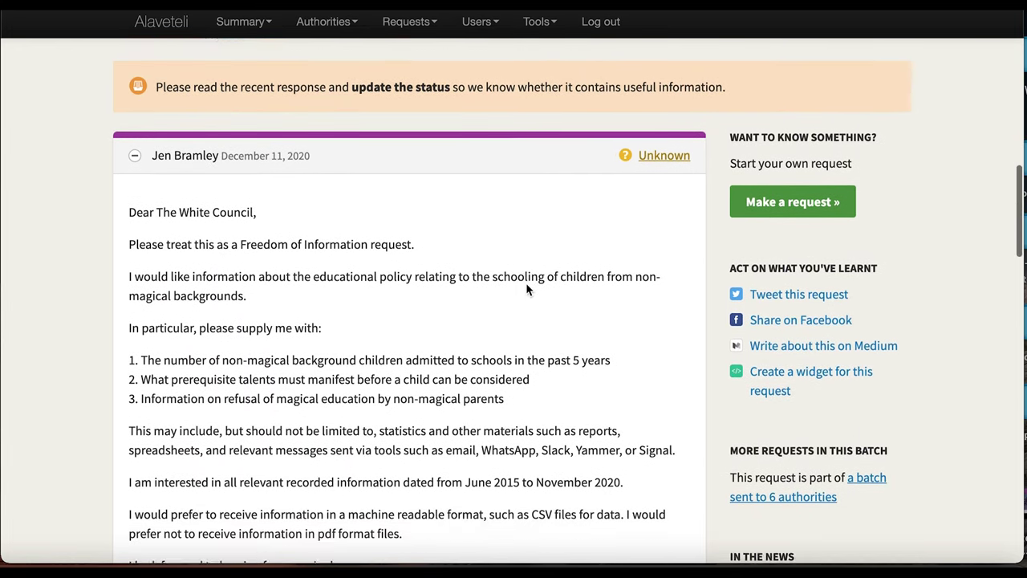
pyautogui.scroll(-3, 526, 284)
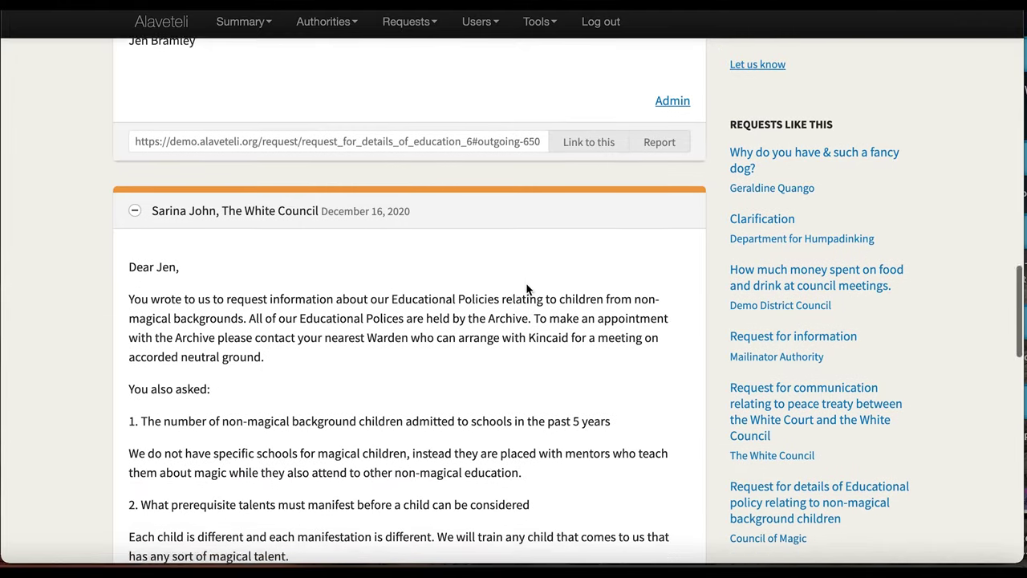
pyautogui.scroll(-2, 527, 289)
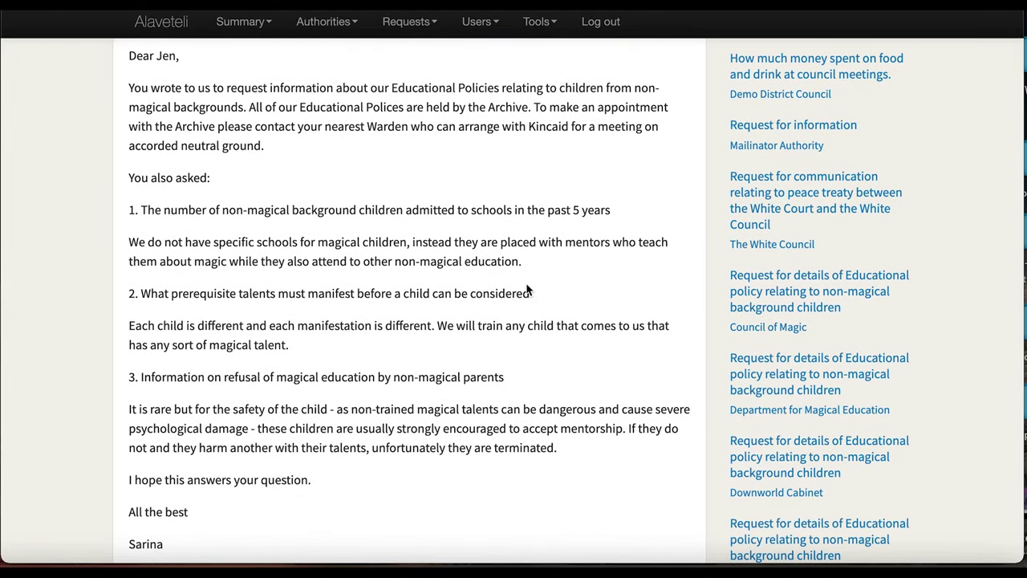
pyautogui.scroll(-4, 528, 290)
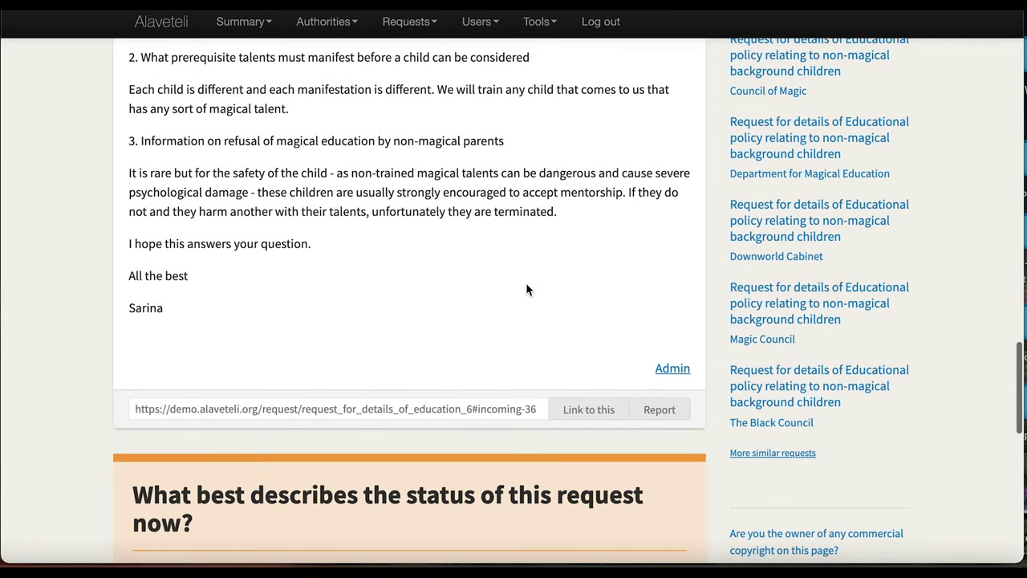
# Set The White Council request's status to "I've received some of the information" and submit it
pyautogui.scroll(-4, 526, 289)
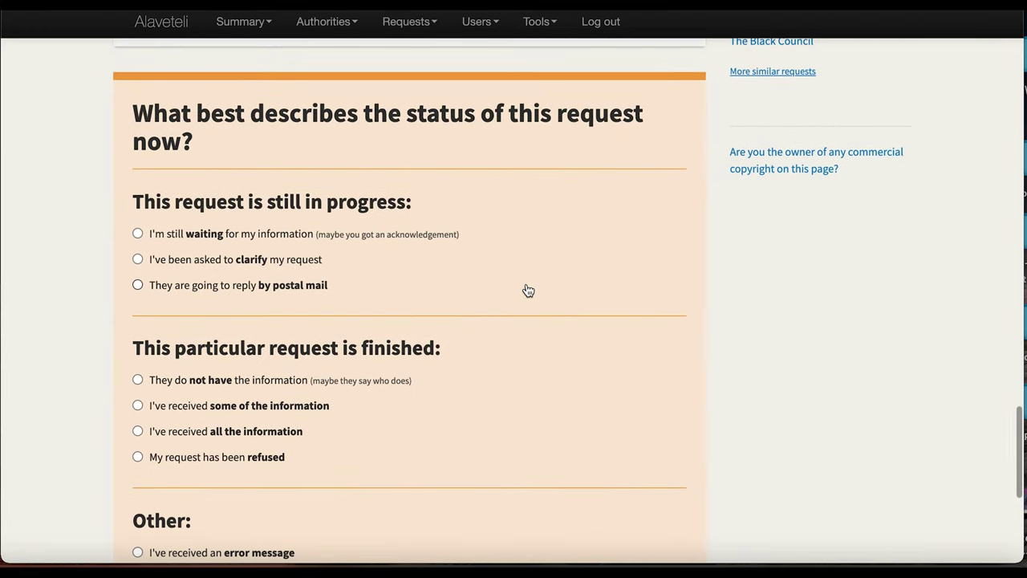
pyautogui.scroll(-1, 528, 290)
pyautogui.scroll(-1, 527, 290)
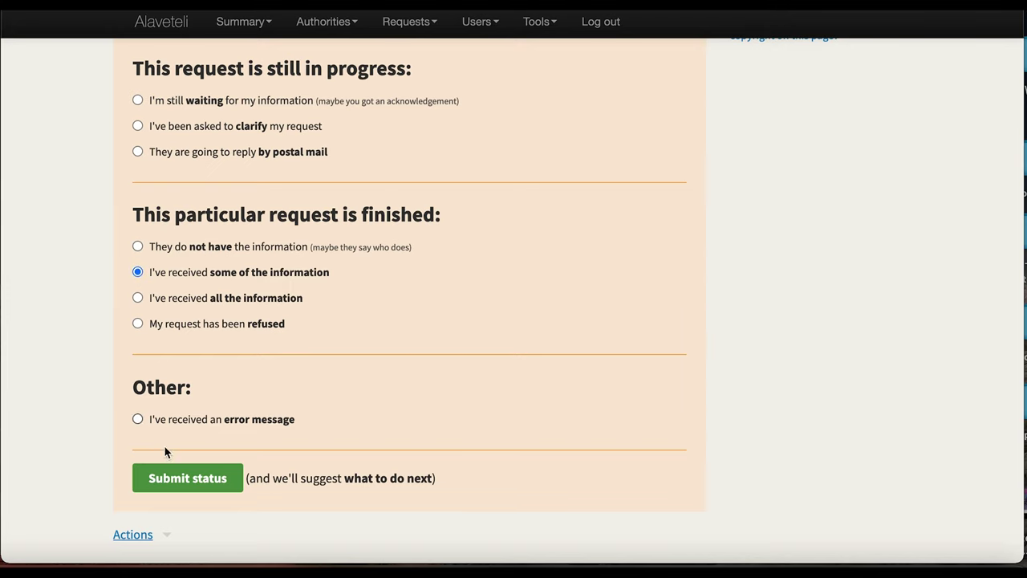
pyautogui.click(174, 478)
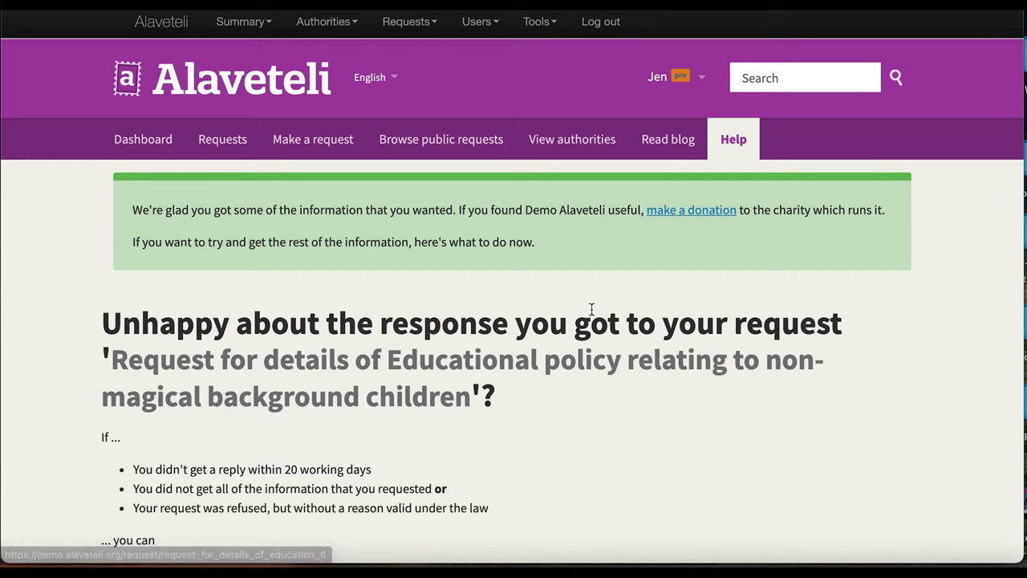
# Review the guidance on internal reviews, complaints to the Information Commissioner and other means of getting the remaining information
pyautogui.scroll(-2, 591, 309)
pyautogui.scroll(-5, 591, 313)
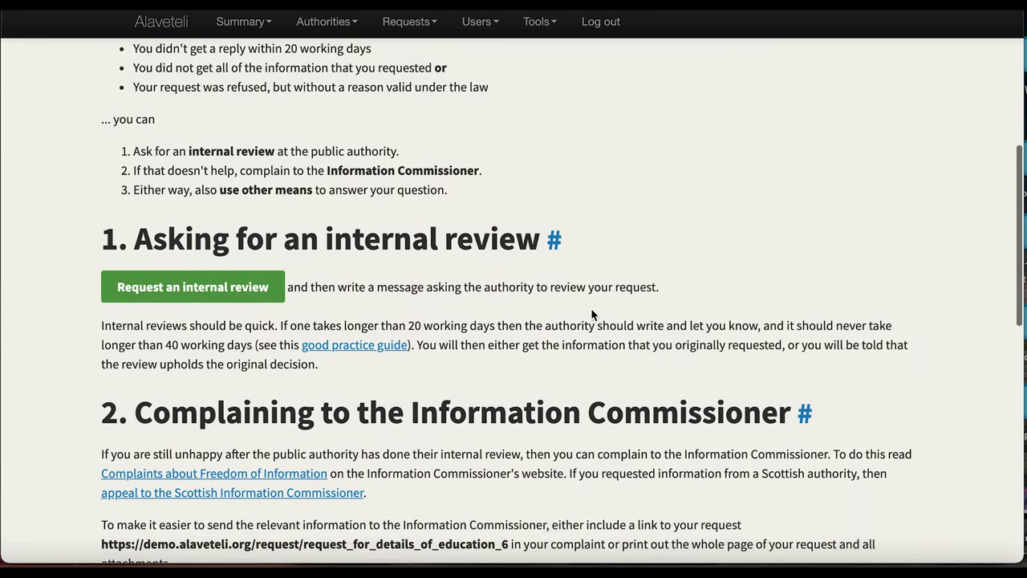
pyautogui.scroll(-6, 592, 310)
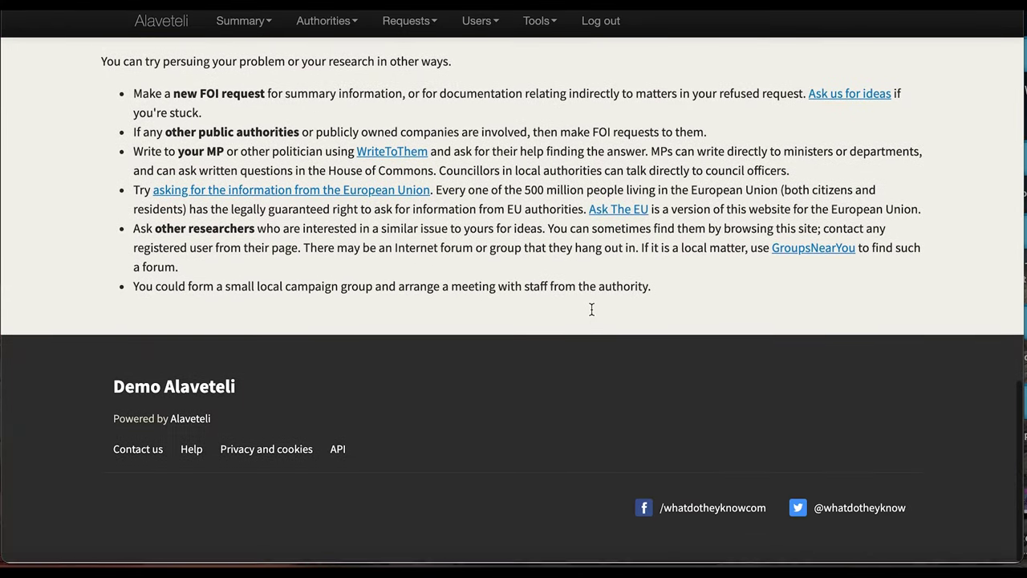
pyautogui.scroll(2, 592, 312)
pyautogui.scroll(9, 591, 313)
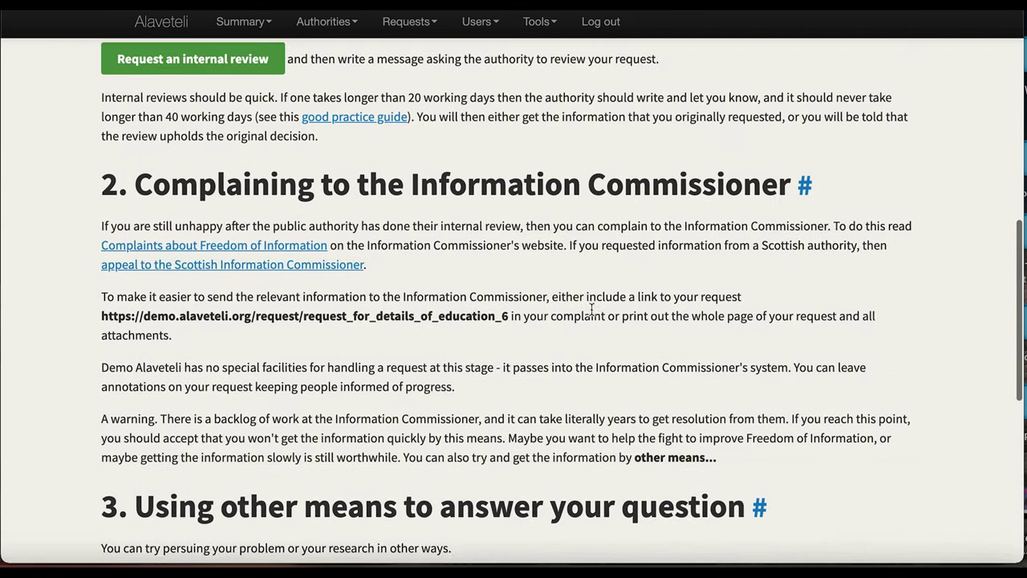
pyautogui.scroll(3, 591, 313)
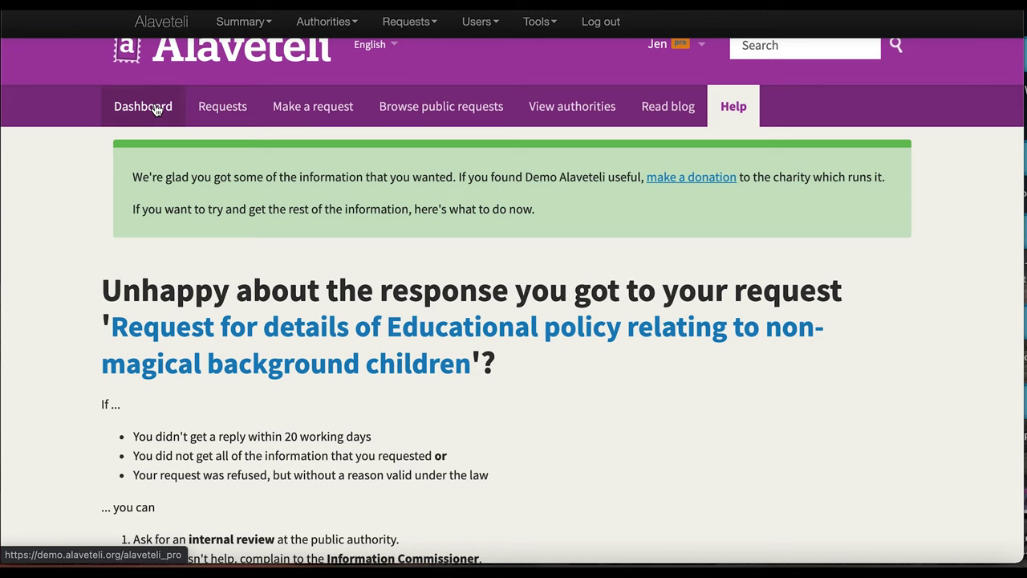
# Return to the dashboard, list the requests awaiting response and expand the educational policy batch to show its individual authorities
pyautogui.click(144, 107)
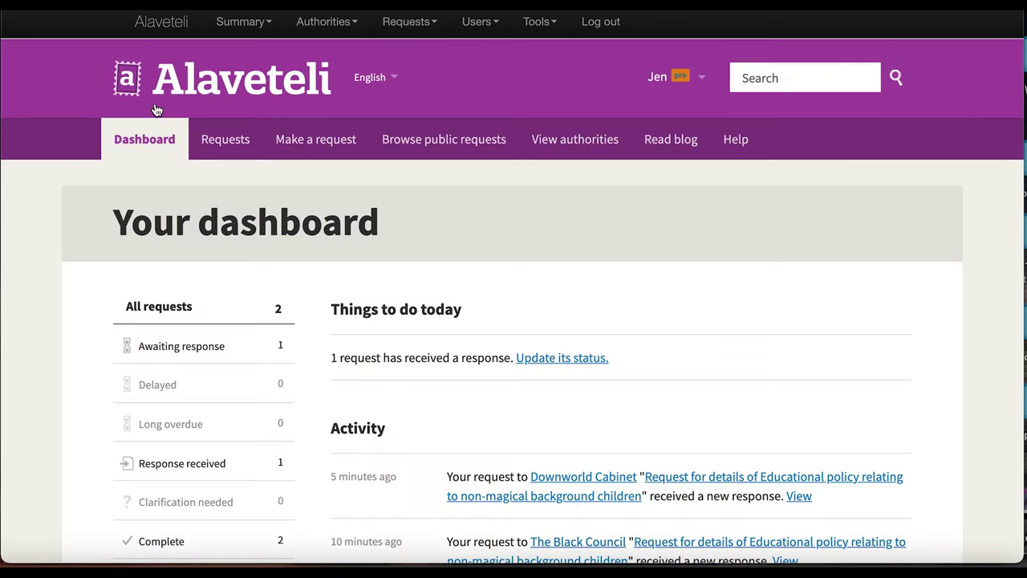
pyautogui.click(186, 346)
pyautogui.scroll(-1, 647, 290)
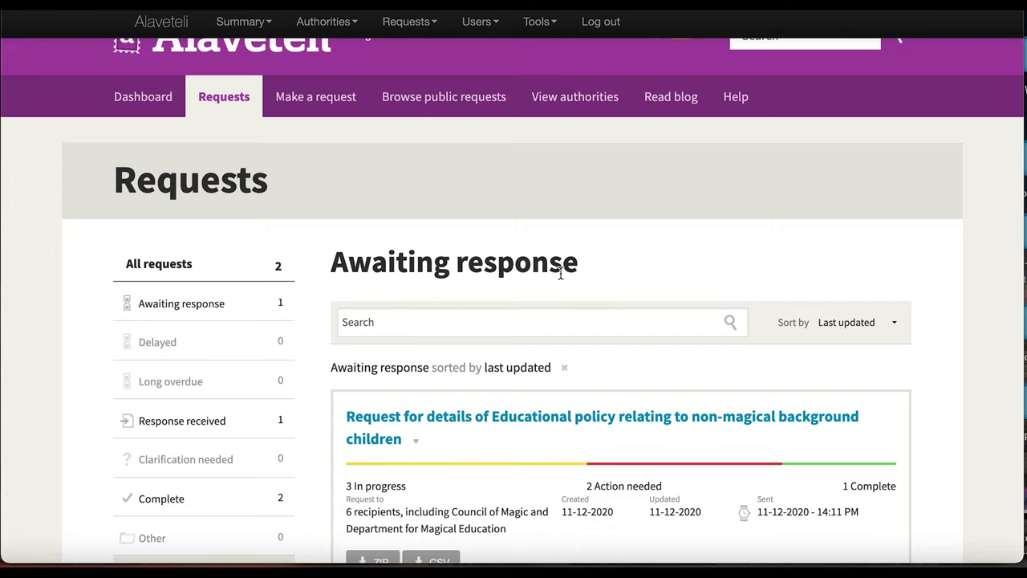
pyautogui.scroll(-2, 560, 273)
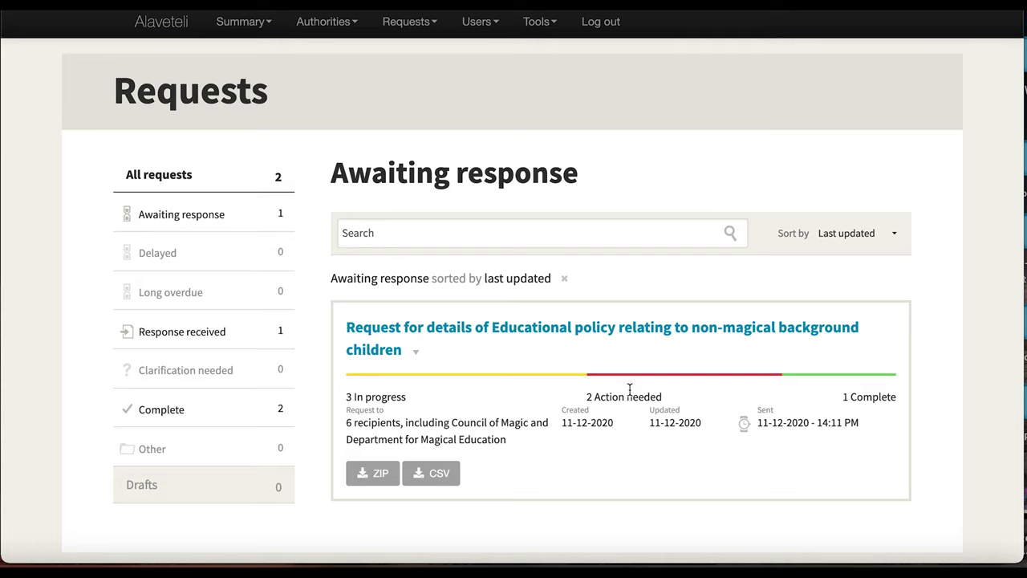
pyautogui.click(640, 329)
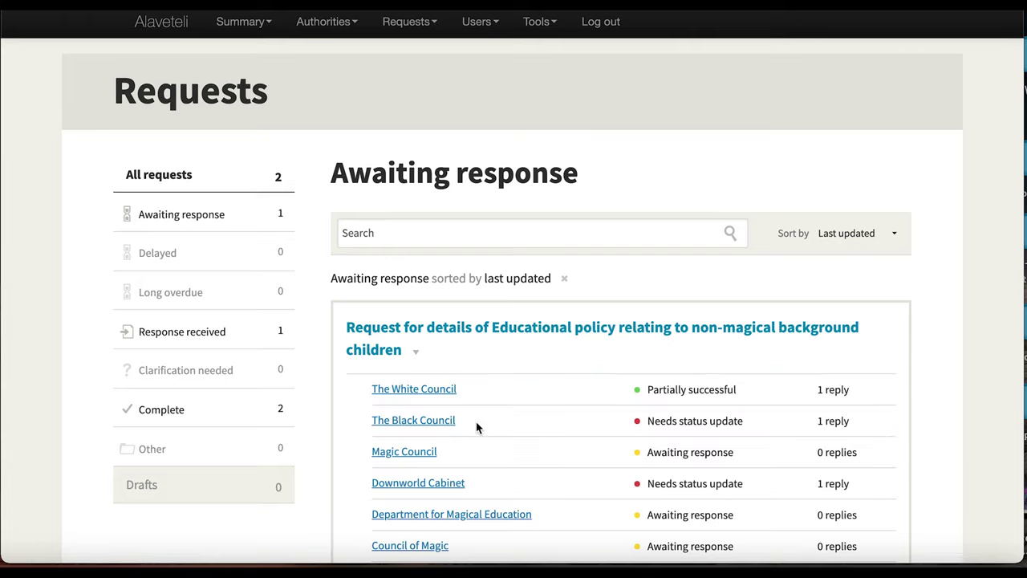
# Open The Black Council's request from the batch, read its response and submit the status "My request has been refused"
pyautogui.click(442, 426)
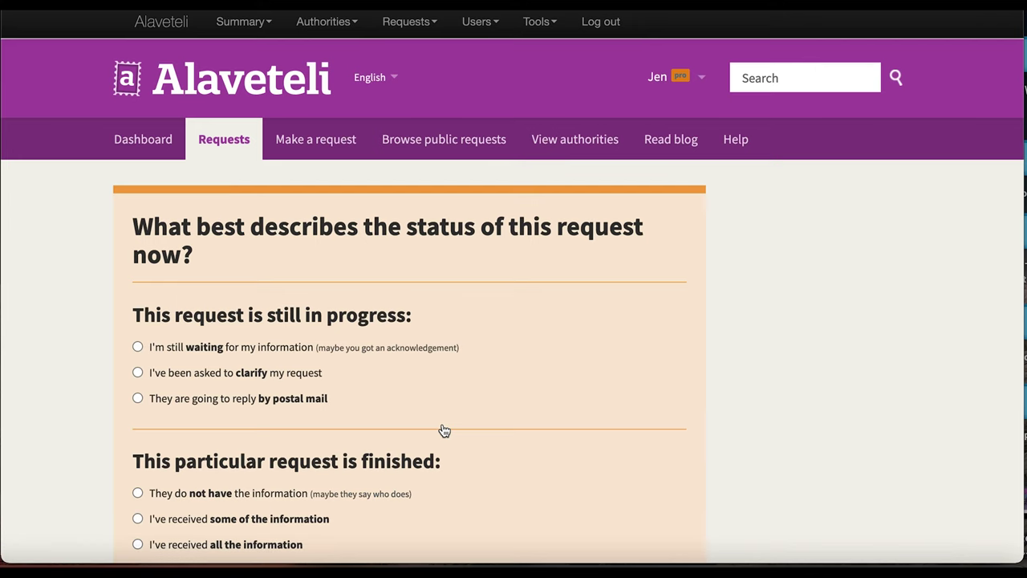
pyautogui.scroll(-10, 349, 368)
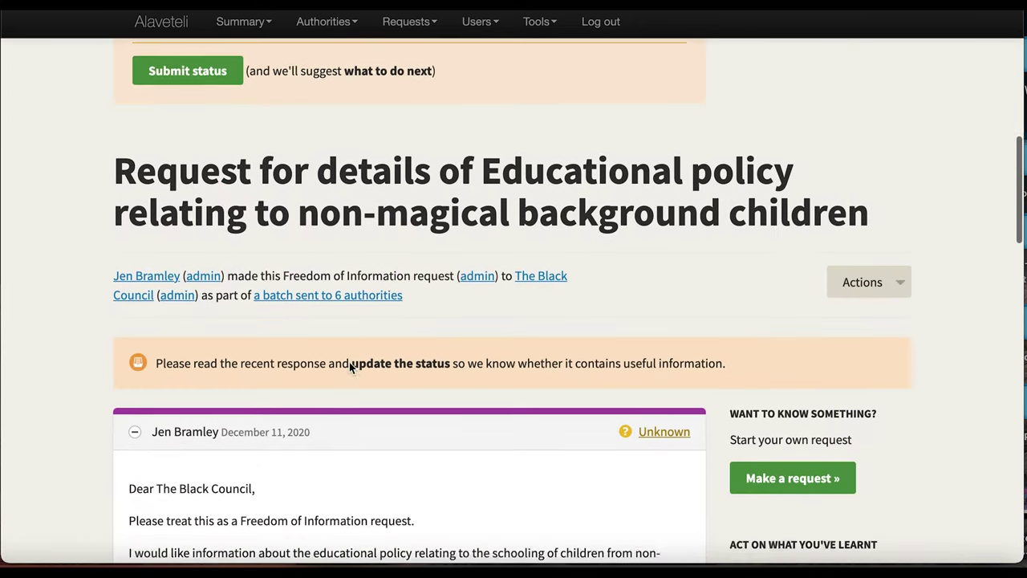
pyautogui.scroll(-10, 349, 362)
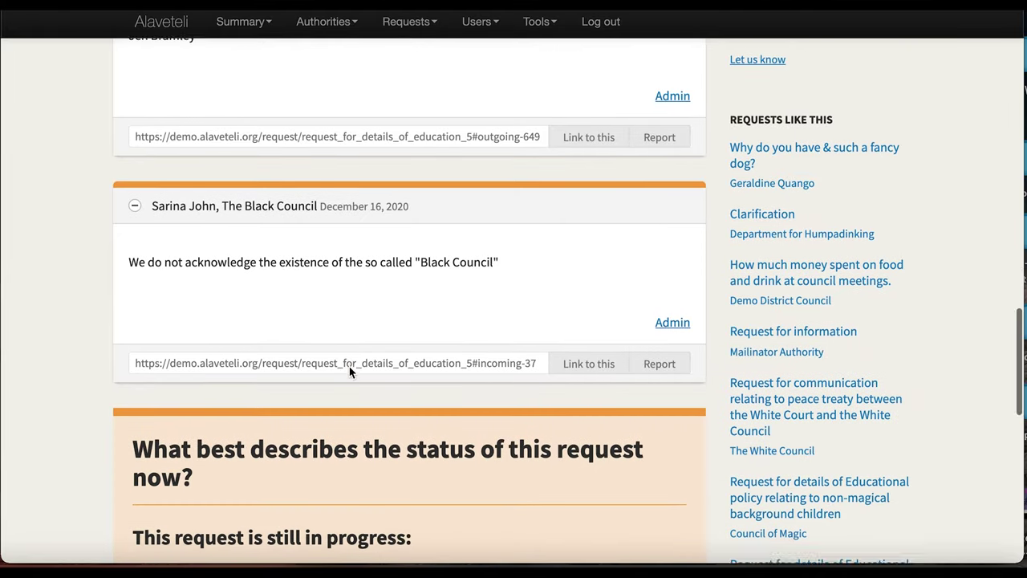
pyautogui.scroll(-8, 349, 371)
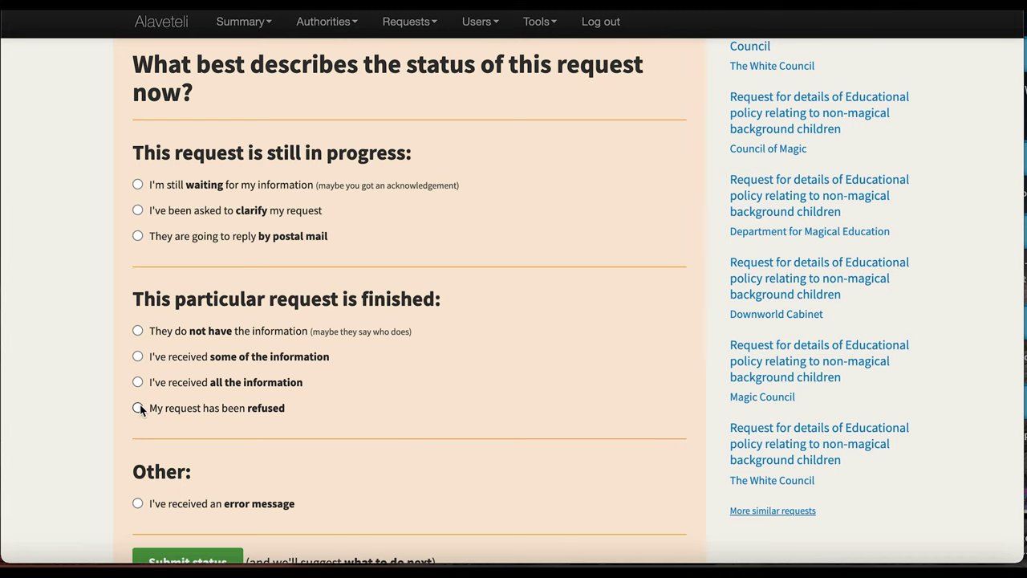
pyautogui.click(139, 407)
pyautogui.scroll(-3, 301, 406)
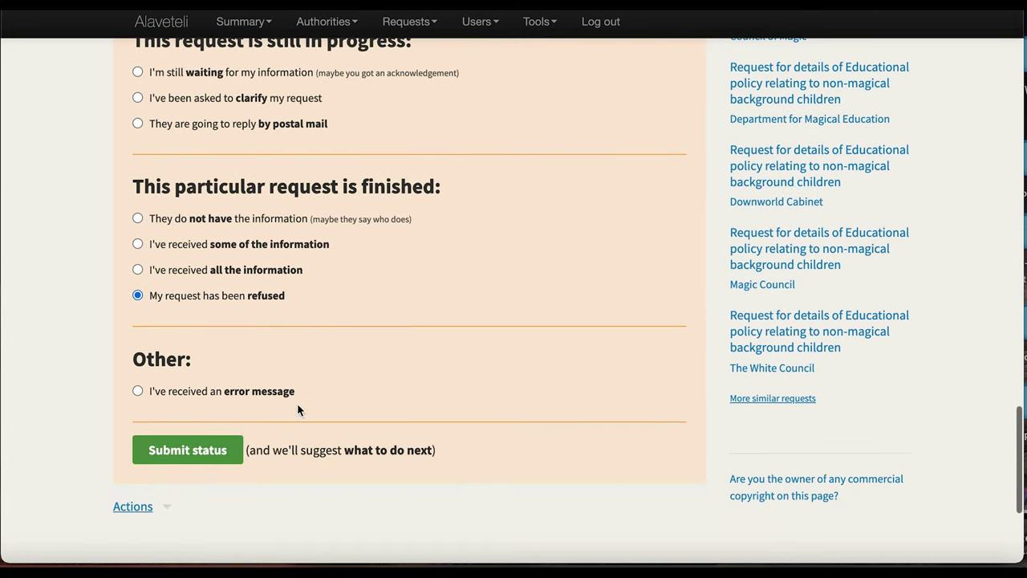
pyautogui.click(197, 455)
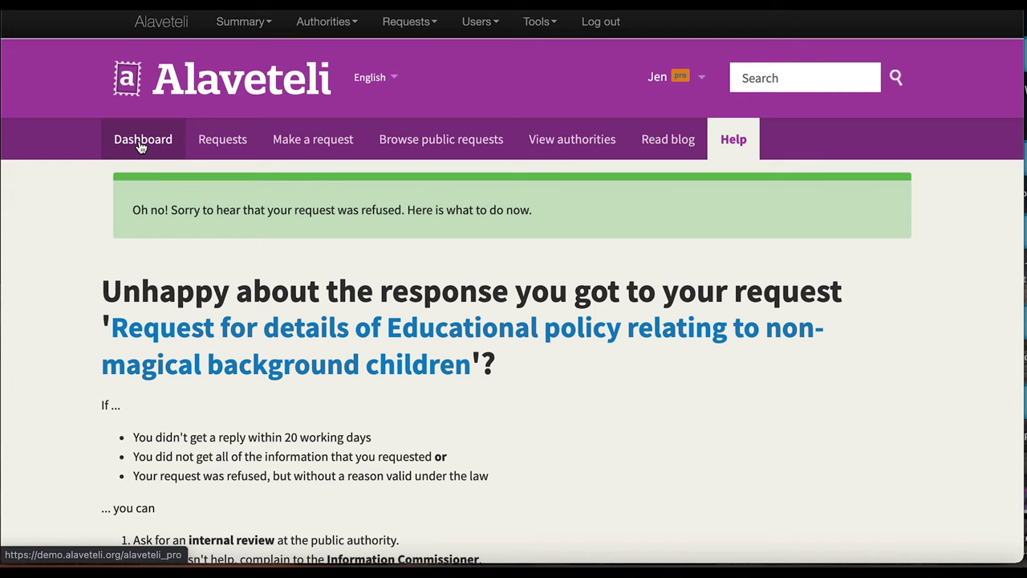
# Open the remaining status update from the dashboard, read Downworld Cabinet's response and submit "My request has been refused"
pyautogui.click(140, 144)
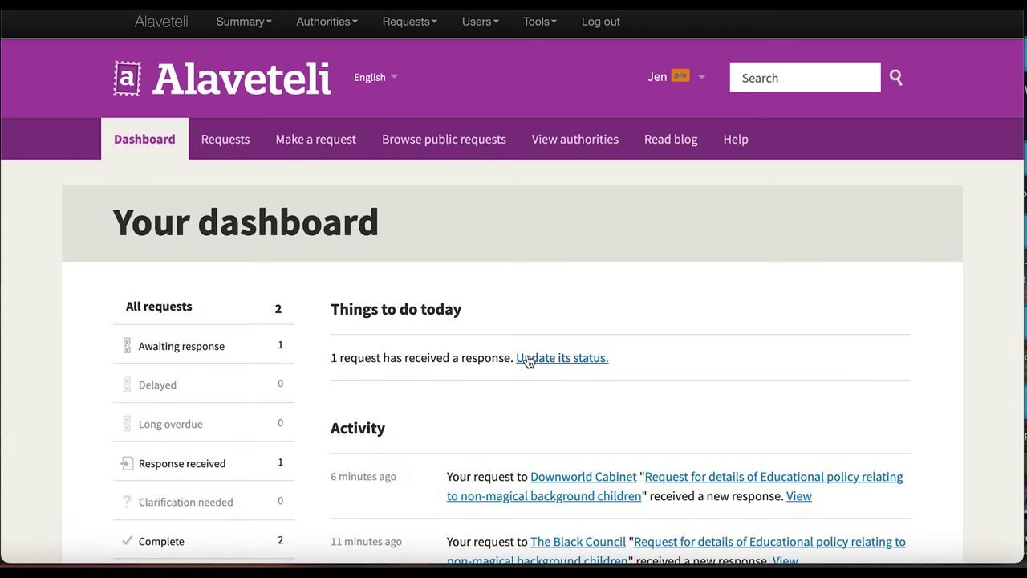
pyautogui.click(533, 365)
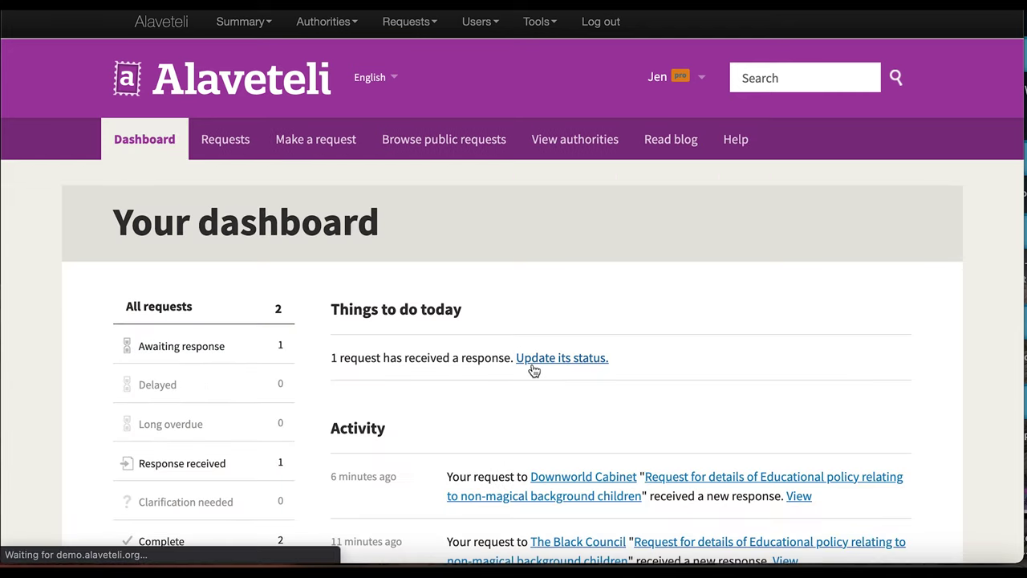
pyautogui.scroll(-5, 533, 370)
pyautogui.scroll(-5, 534, 370)
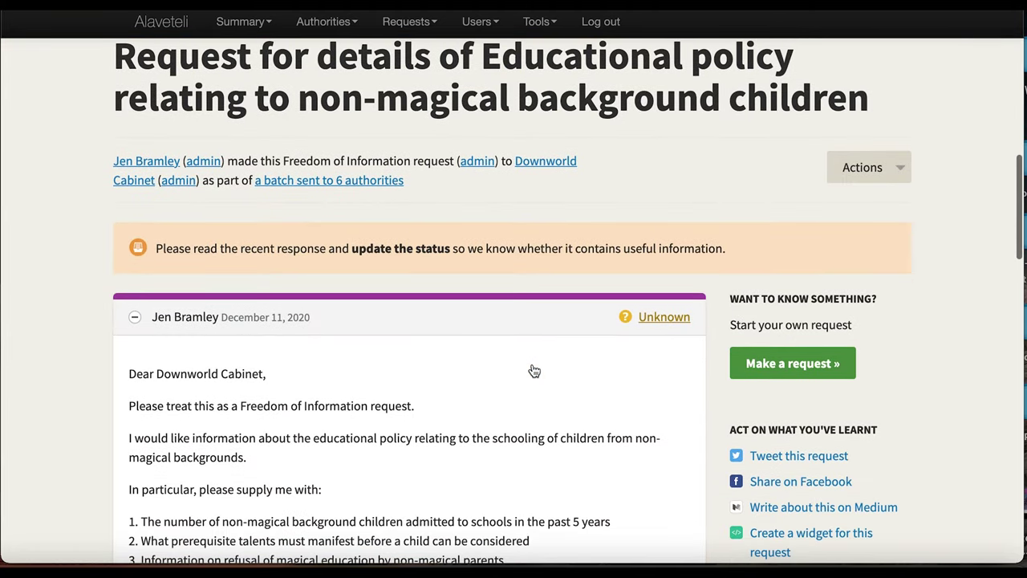
pyautogui.scroll(-1, 533, 370)
pyautogui.scroll(-10, 534, 370)
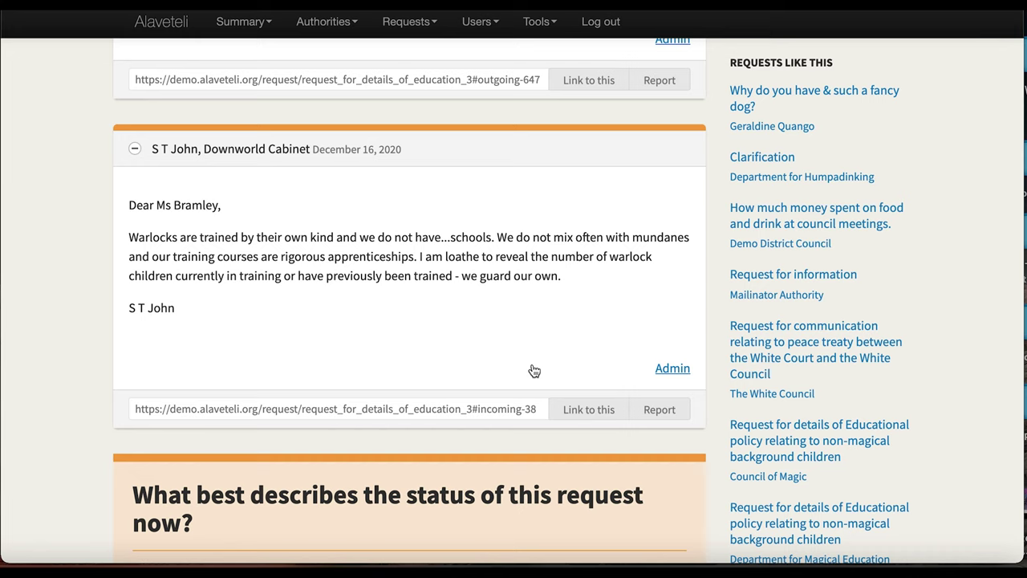
pyautogui.scroll(-4, 533, 370)
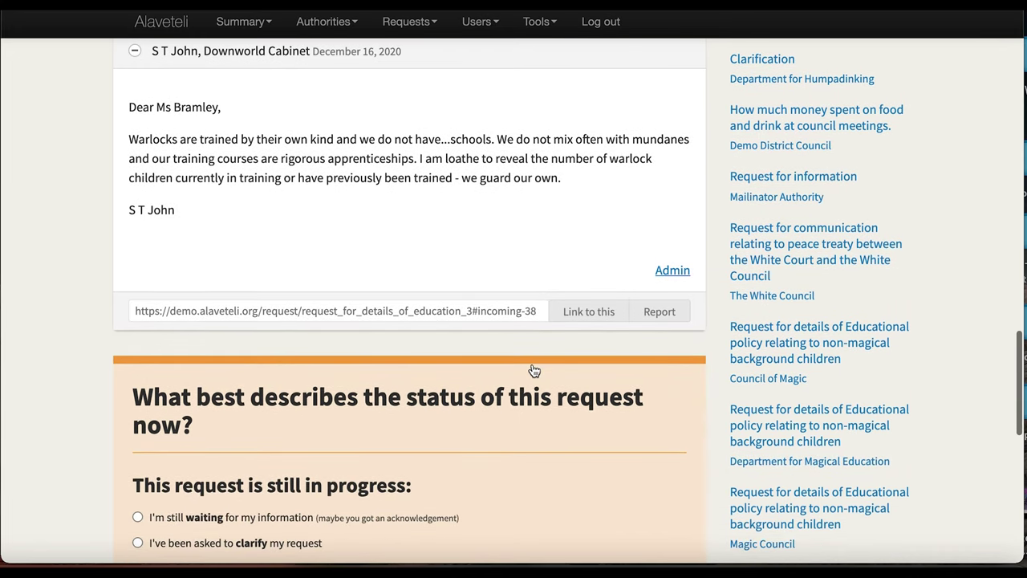
pyautogui.scroll(-2, 534, 369)
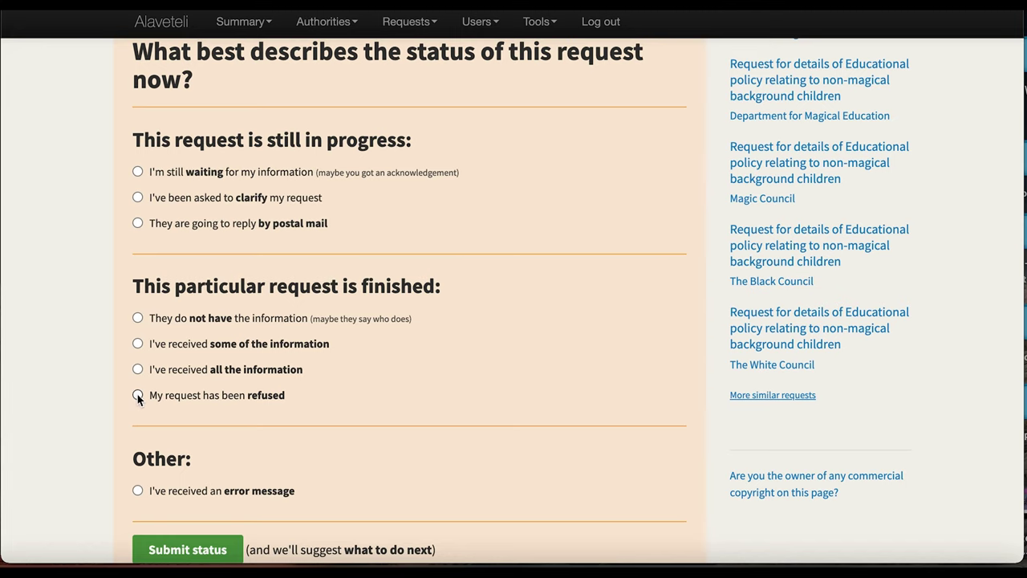
pyautogui.scroll(-1, 321, 426)
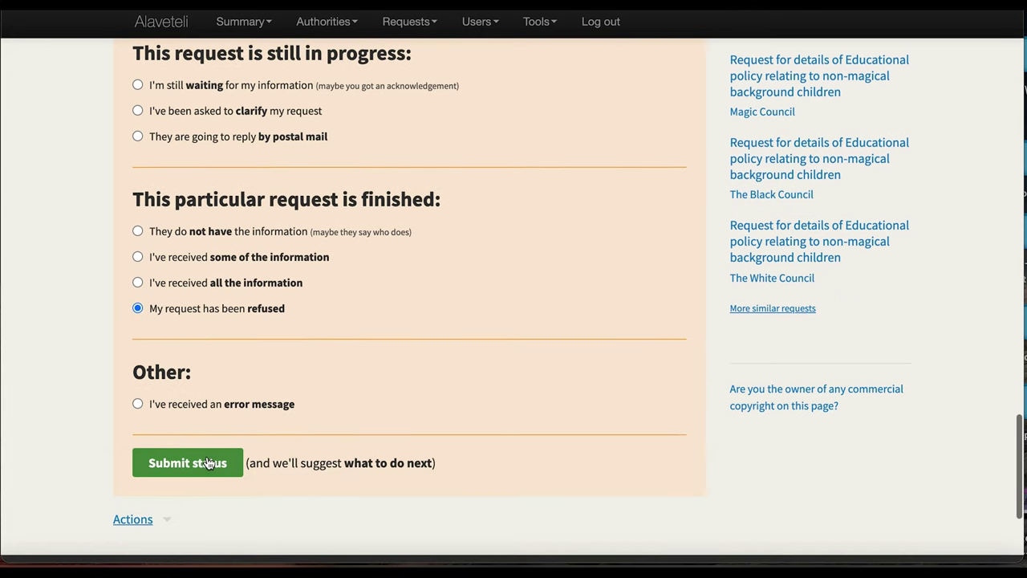
pyautogui.click(207, 463)
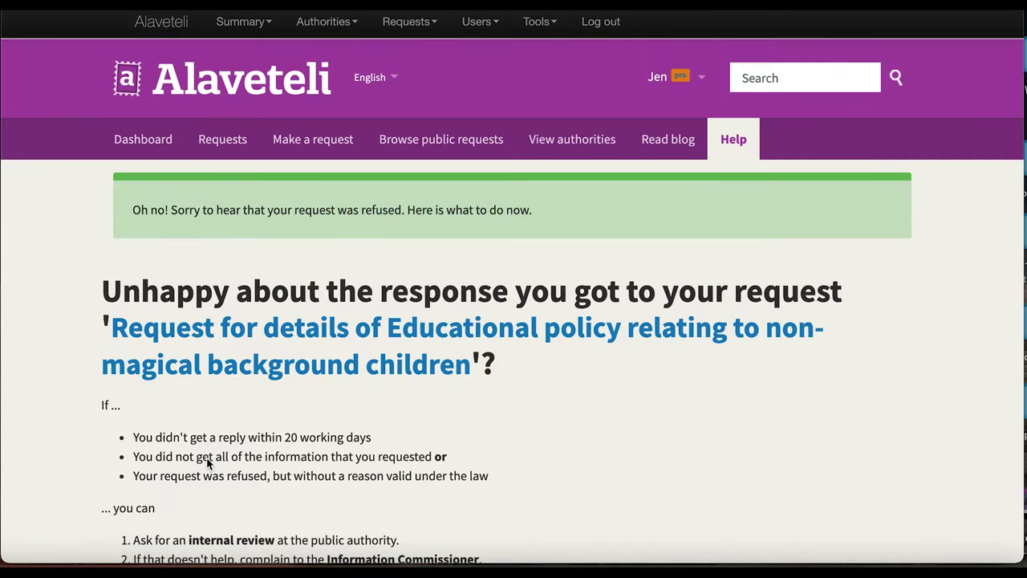
# Return to the dashboard and view the Awaiting response list to check the batch's overall progress
pyautogui.click(126, 143)
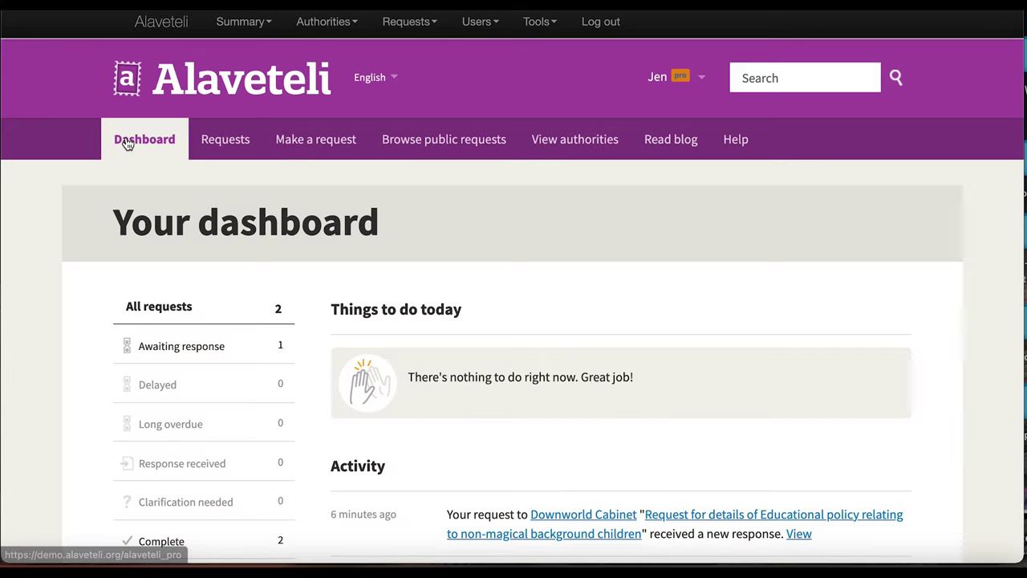
pyautogui.click(205, 347)
pyautogui.scroll(-1, 620, 338)
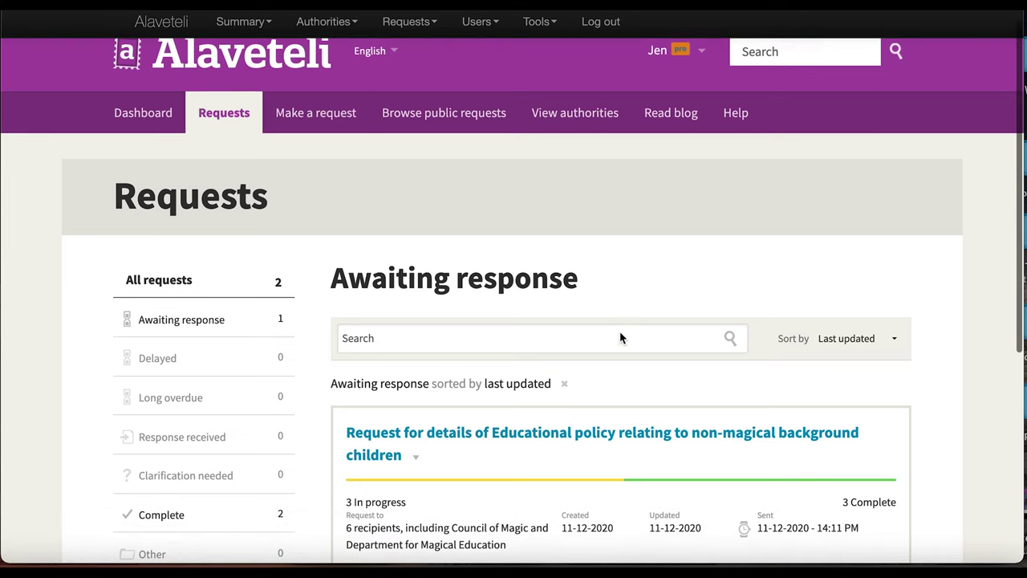
# Expand the educational policy batch in the Awaiting response list and review each authority's status and number of replies
pyautogui.scroll(-3, 619, 338)
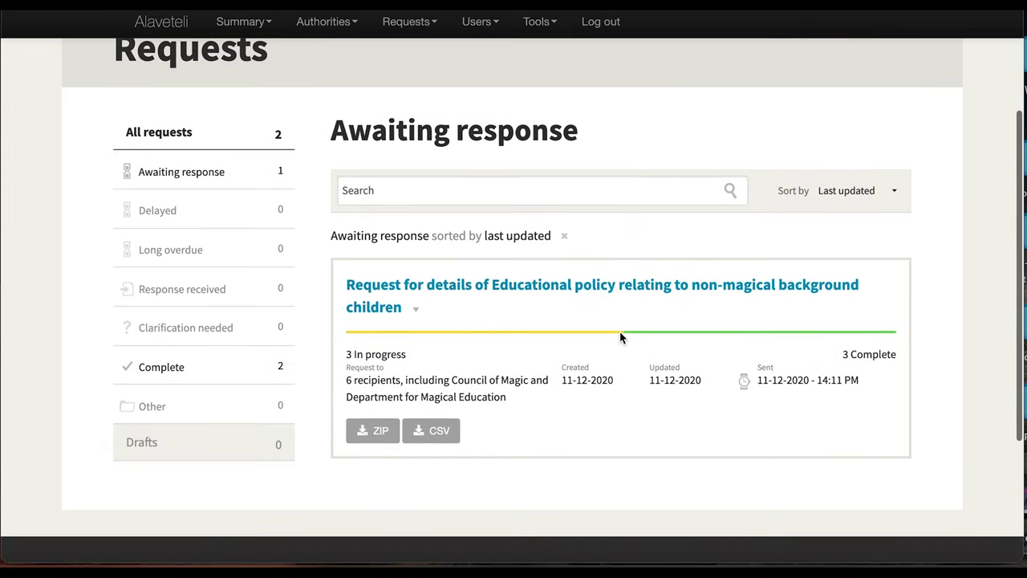
pyautogui.click(724, 280)
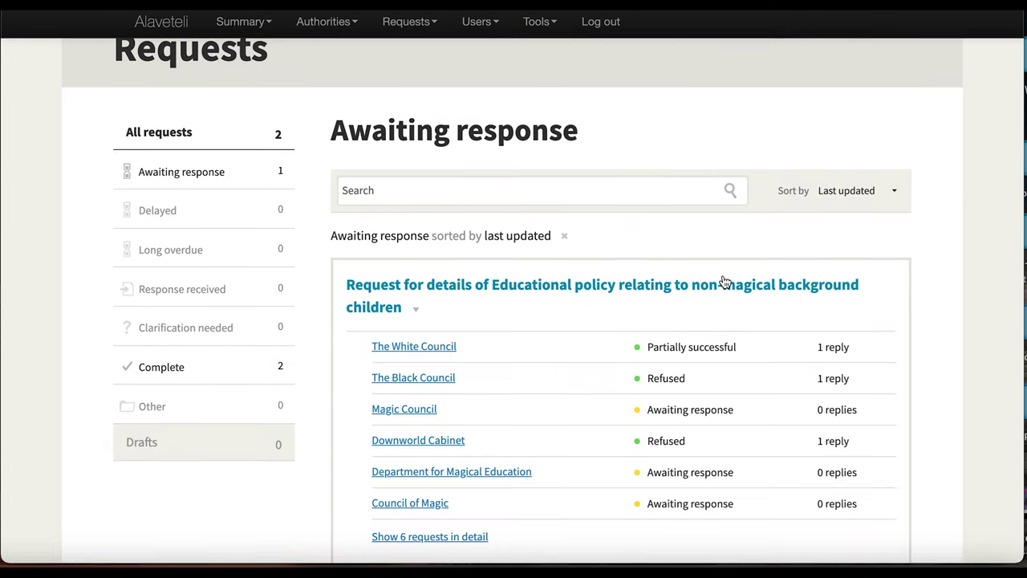
pyautogui.scroll(-2, 663, 293)
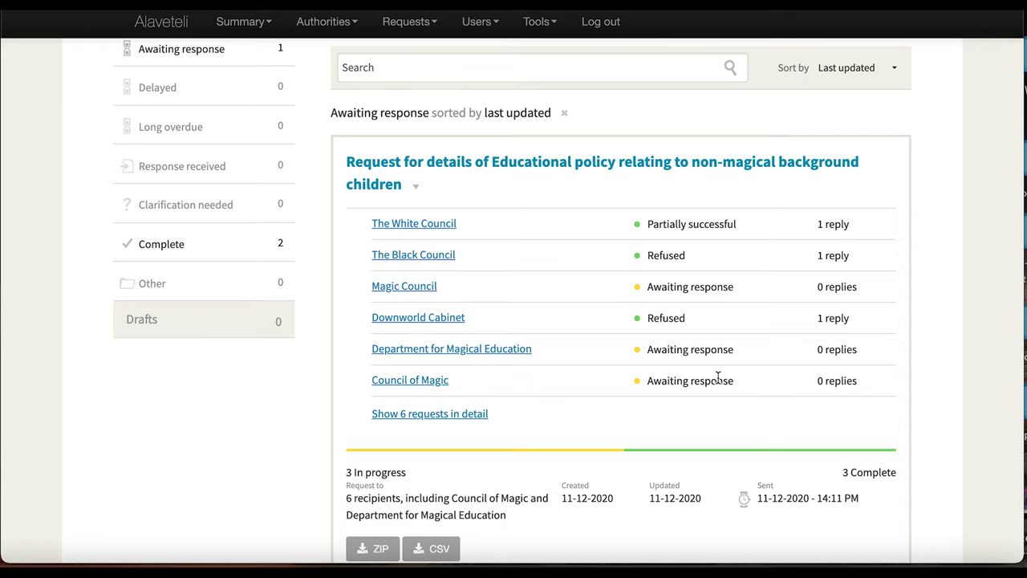
pyautogui.scroll(-2, 718, 378)
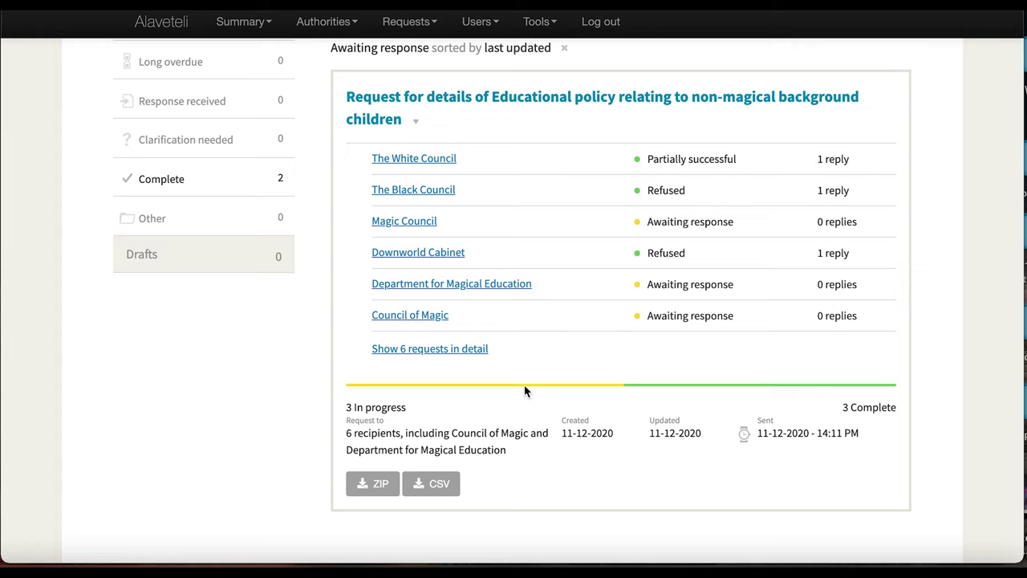
# Export the educational policy batch as a CSV file and open the downloaded file from the Downloads folder in the spreadsheet app
pyautogui.click(422, 491)
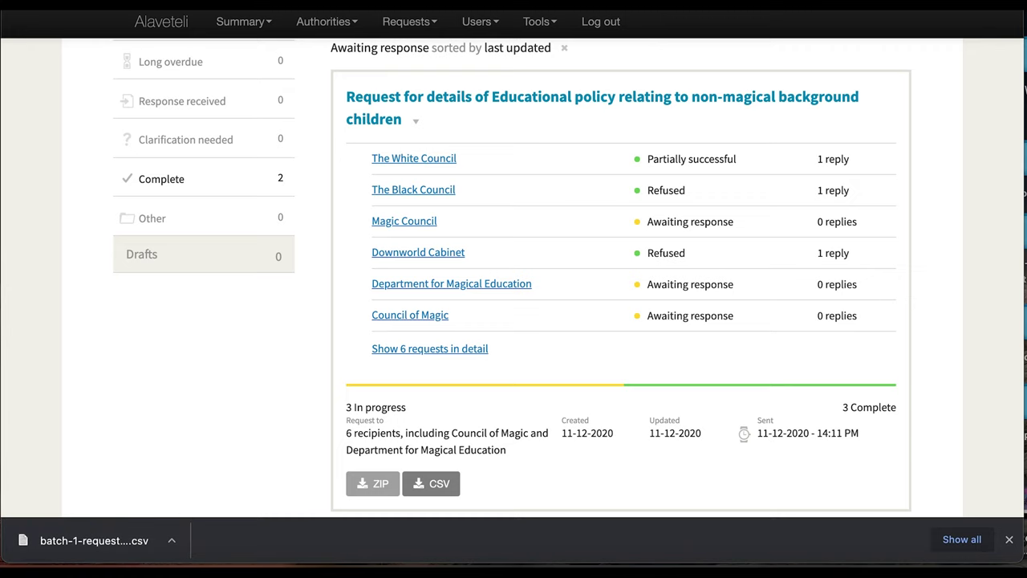
pyautogui.click(788, 571)
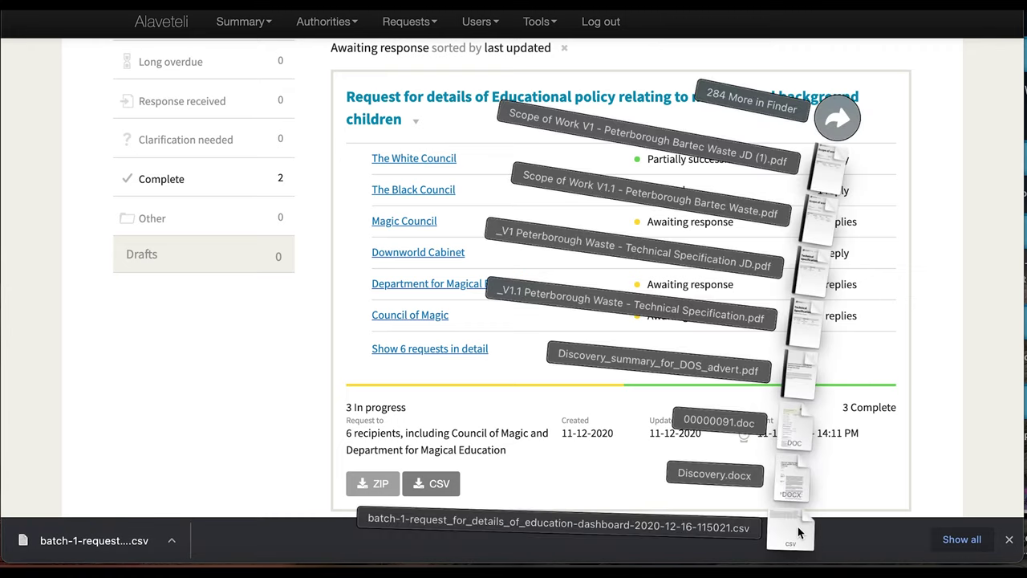
pyautogui.click(798, 532)
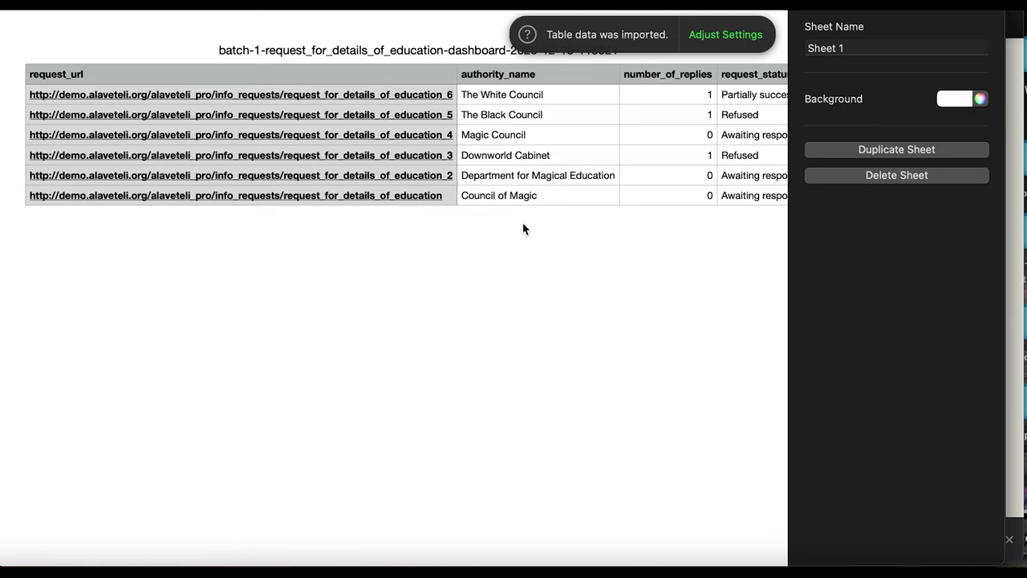
# Review the request URLs, authority names, reply counts and request statuses in the exported spreadsheet, and switch back to the browser
pyautogui.hscroll(5, 522, 229)
pyautogui.hscroll(5, 522, 229)
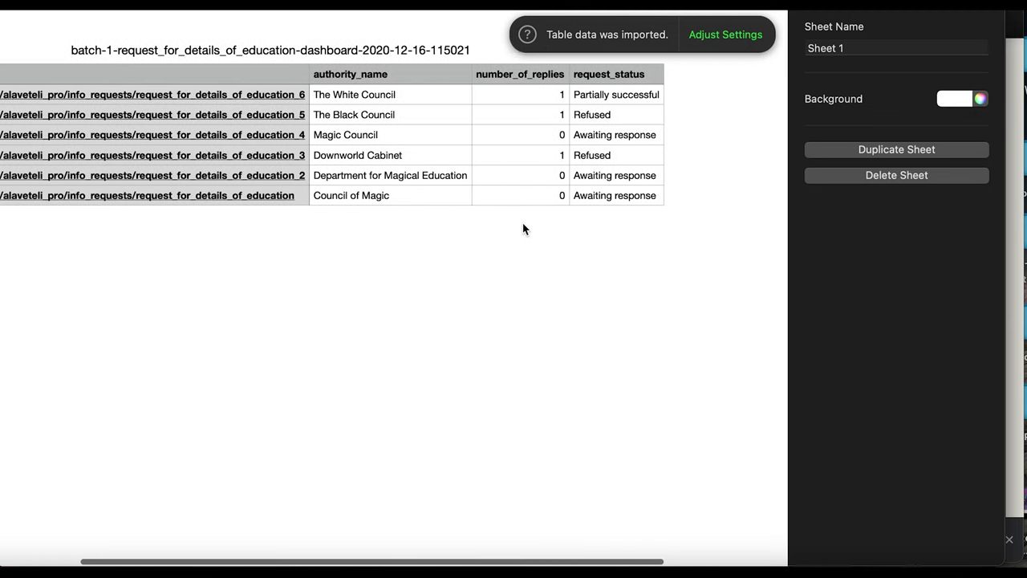
pyautogui.hscroll(-10, 522, 229)
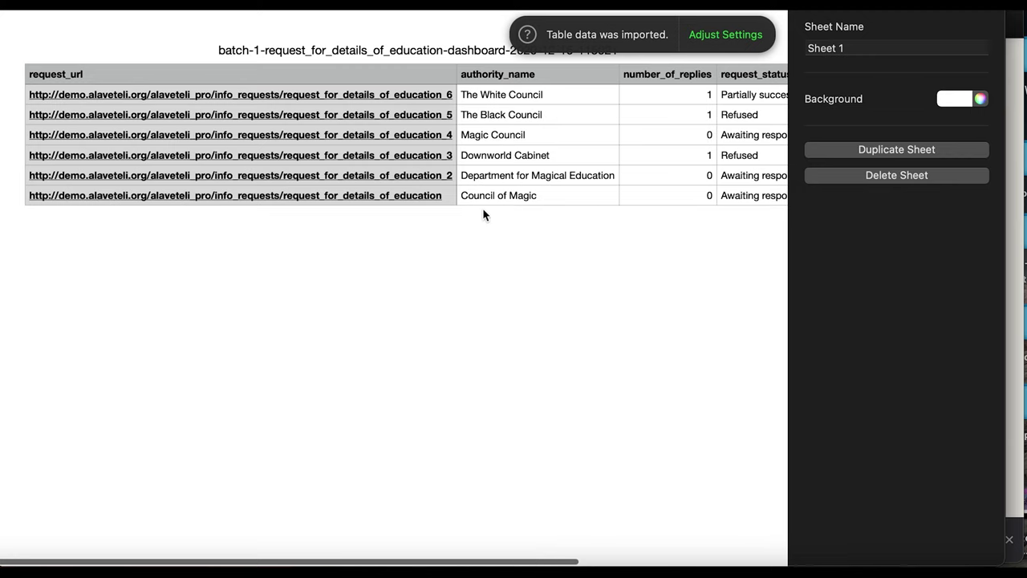
pyautogui.hscroll(1, 321, 187)
pyautogui.hscroll(5, 412, 95)
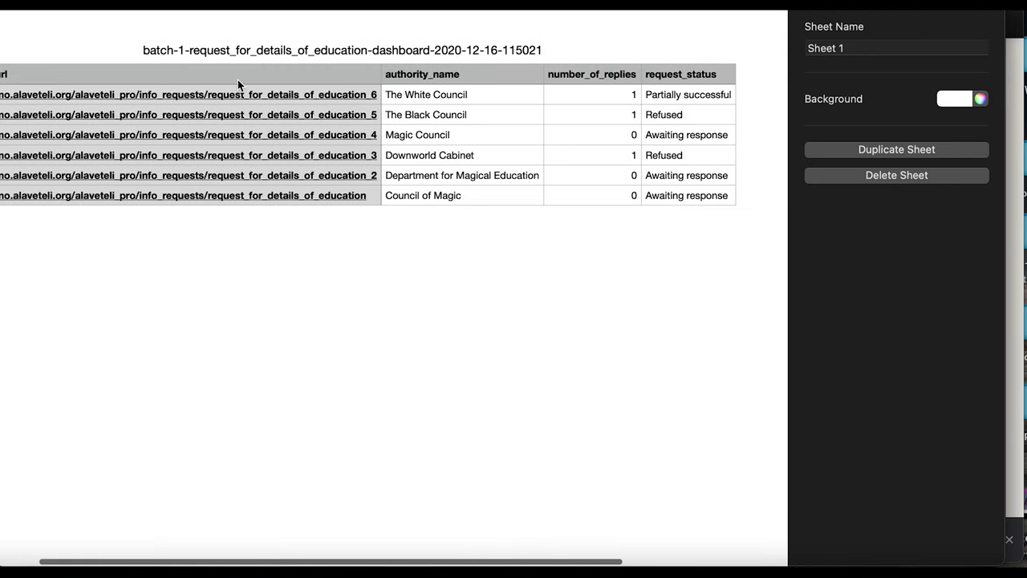
pyautogui.click(1018, 164)
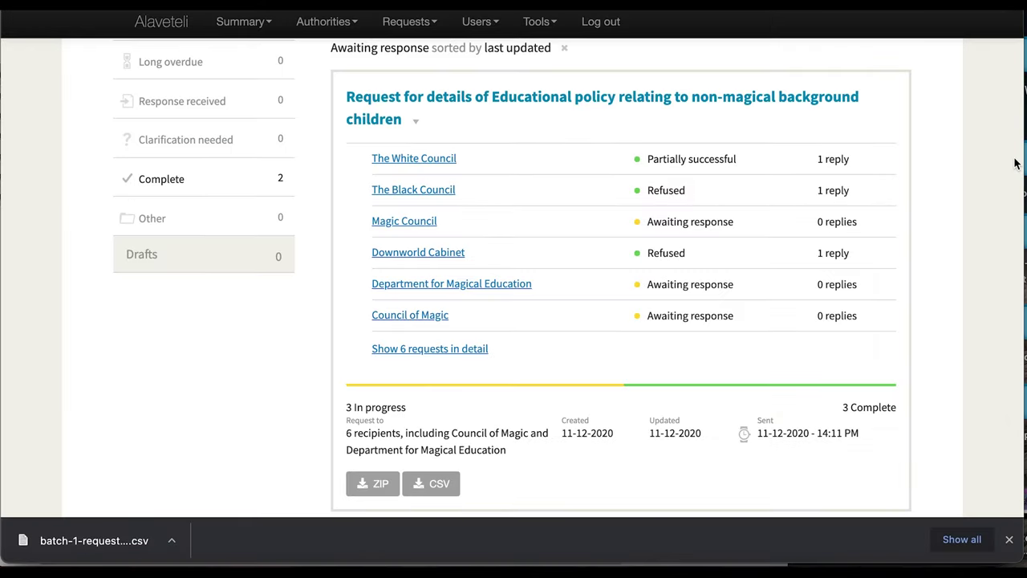
# Close the browser's download bar and go back to the beginning of the Awaiting response list
pyautogui.click(381, 485)
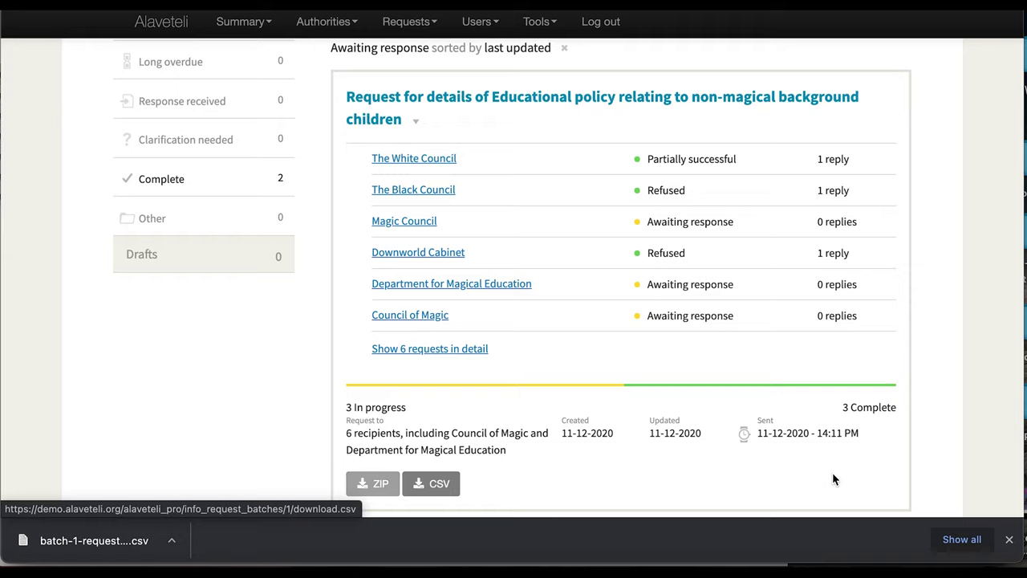
pyautogui.click(1009, 539)
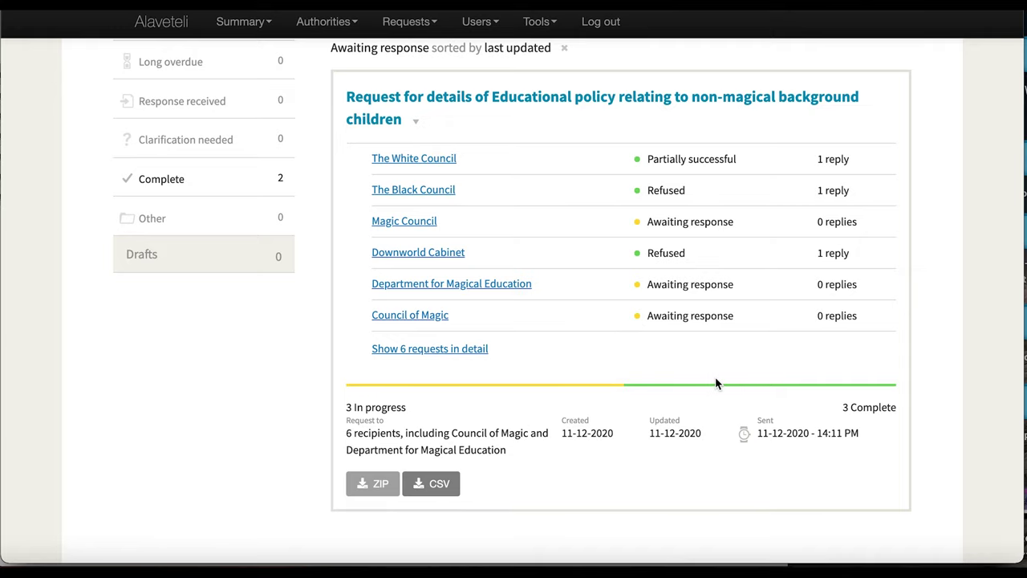
pyautogui.scroll(3, 715, 379)
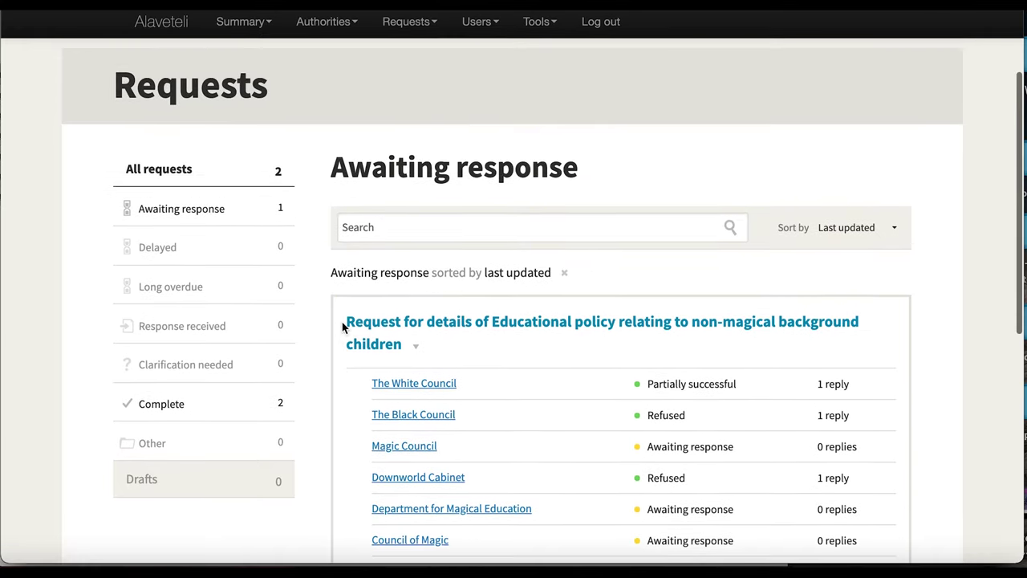
pyautogui.scroll(1, 343, 324)
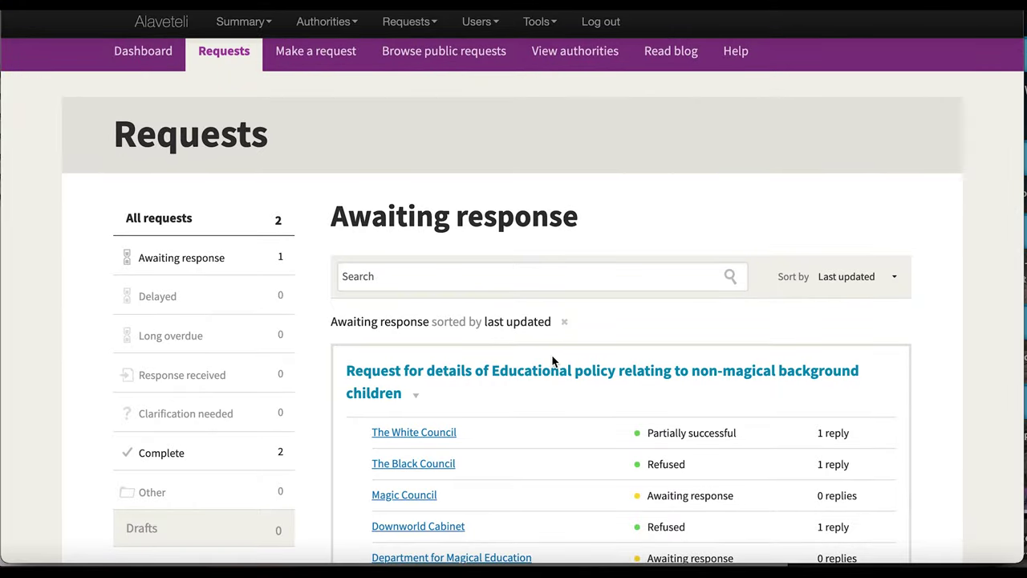